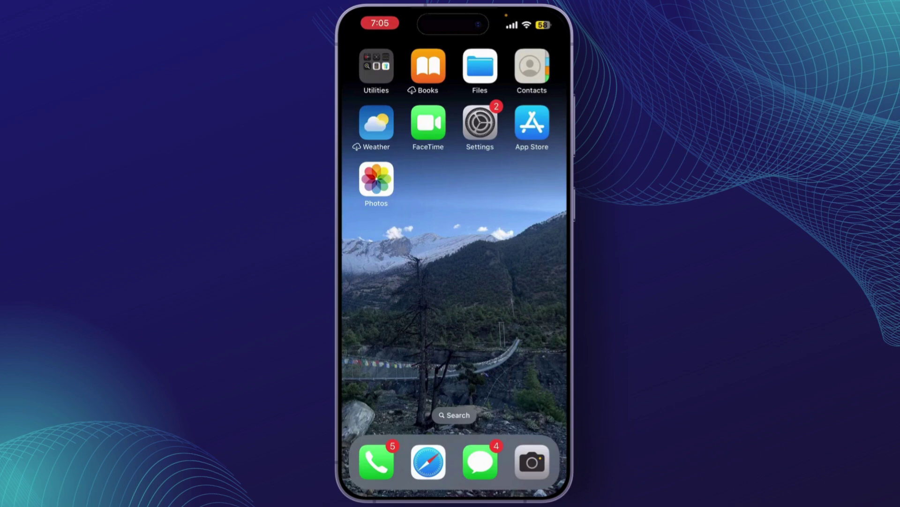
Launch Settings, switch Cellular Data on, and go to the Personal Hotspot page
left_click(480, 123)
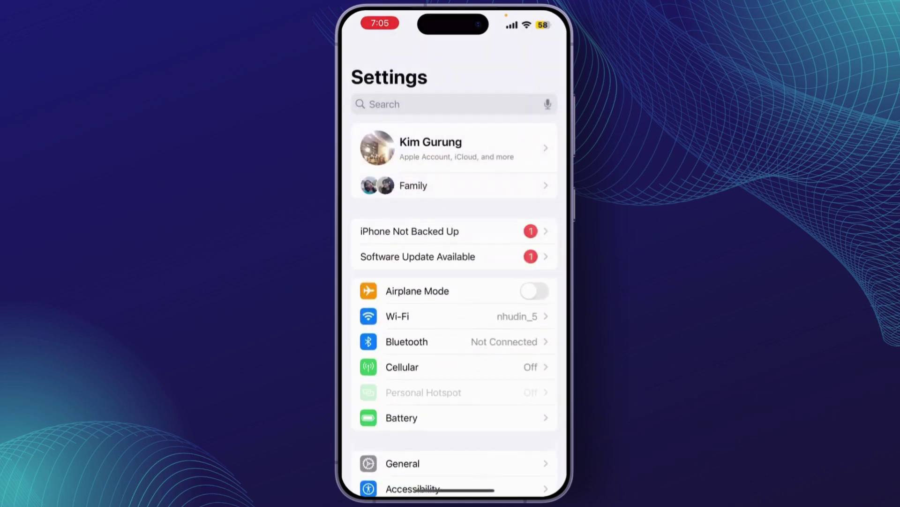
scroll(454, 317, "down", 3)
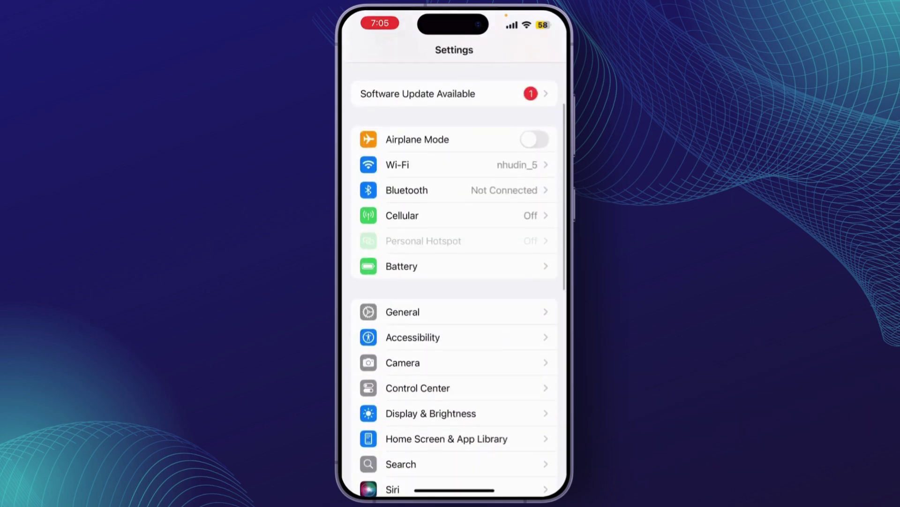
left_click(402, 216)
left_click(534, 240)
left_click(371, 50)
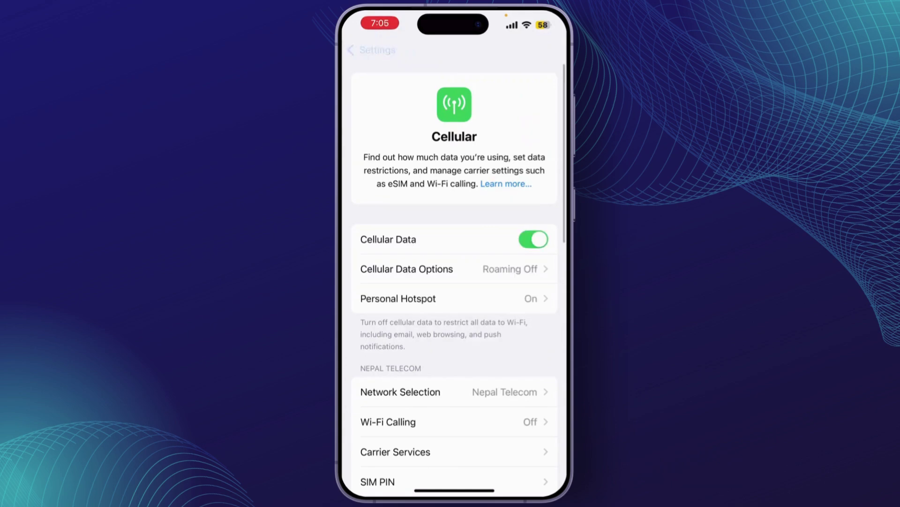
left_click(408, 241)
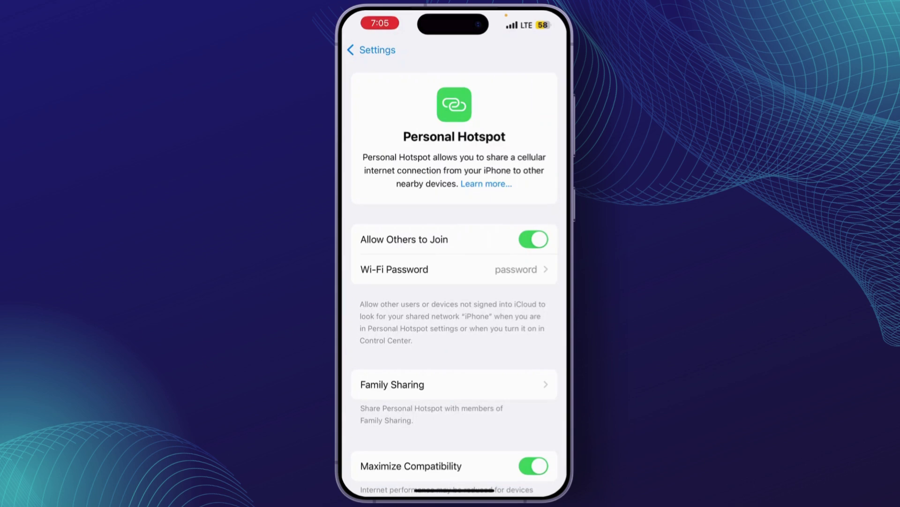
left_click(450, 269)
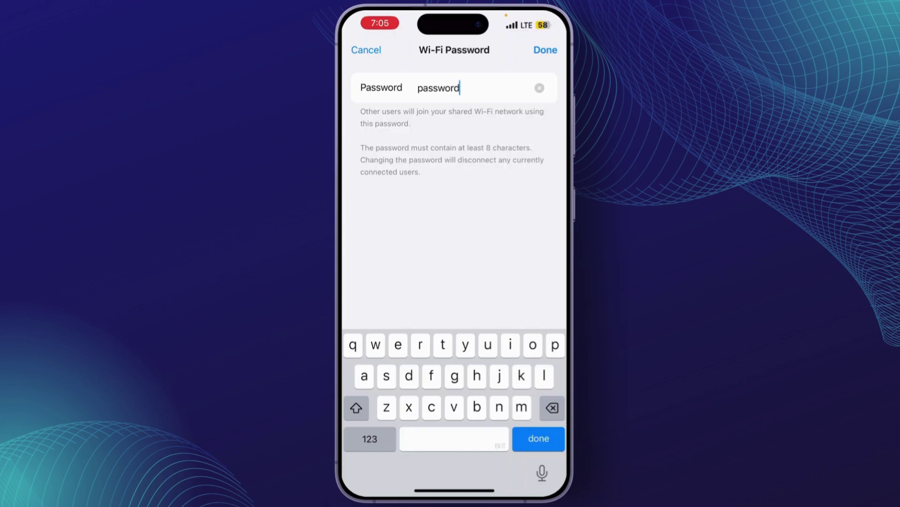
left_click(366, 50)
scroll(454, 281, "down", 8)
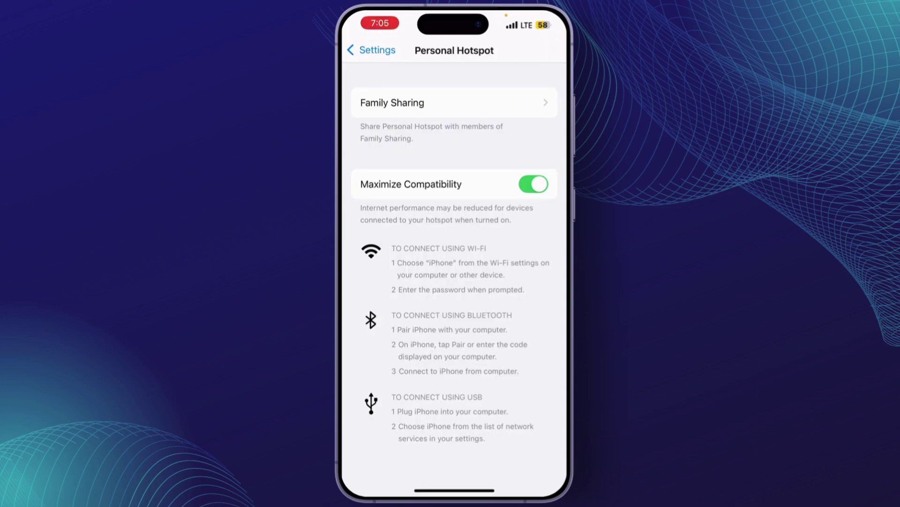
scroll(455, 281, "up", 8)
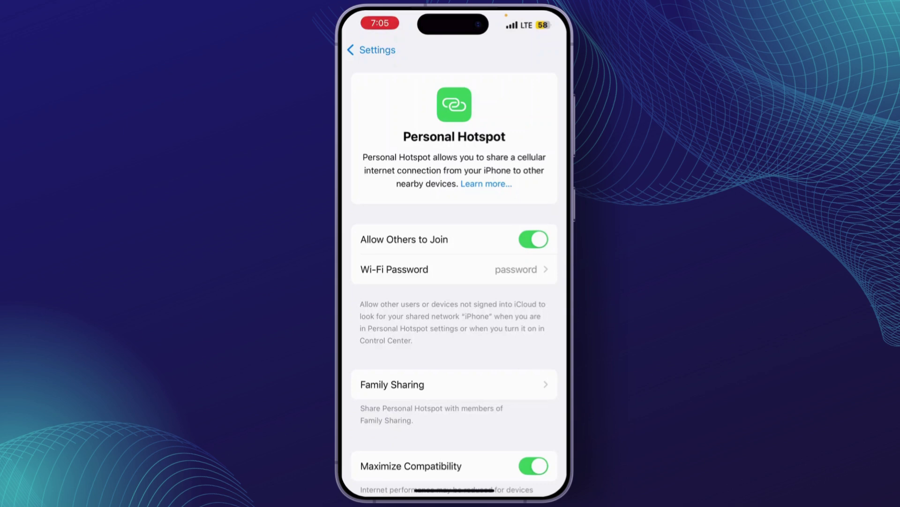
Disable Allow Others to Join for the hotspot, then switch Cellular Data off
left_click(533, 239)
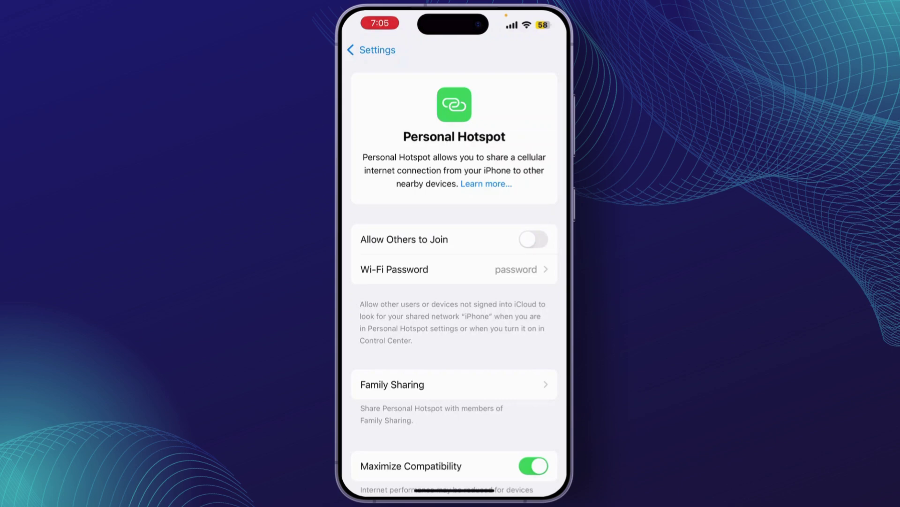
left_click(371, 51)
left_click(401, 213)
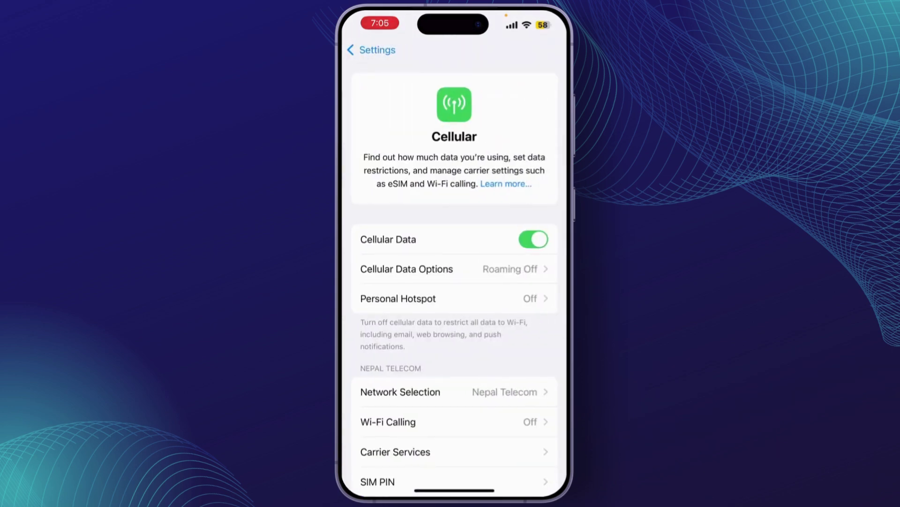
left_click(533, 239)
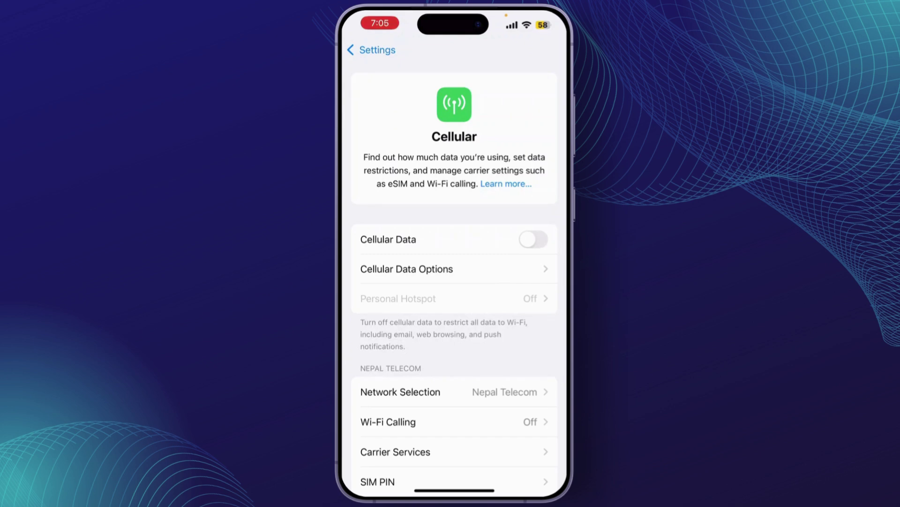
scroll(455, 282, "down", 2)
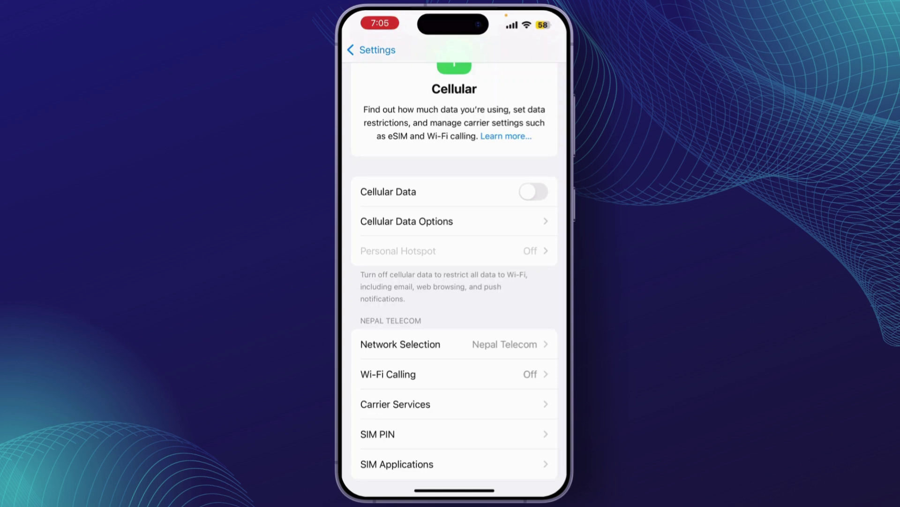
scroll(454, 282, "down", 3)
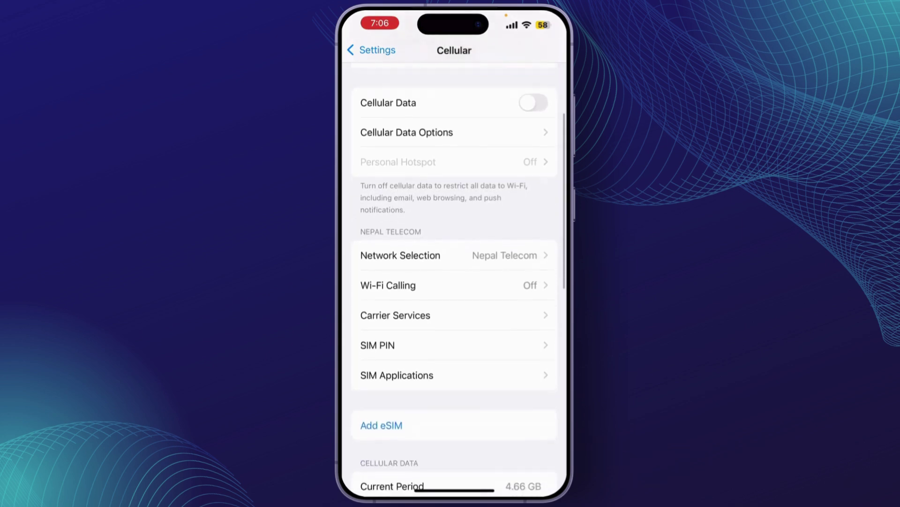
left_click(407, 133)
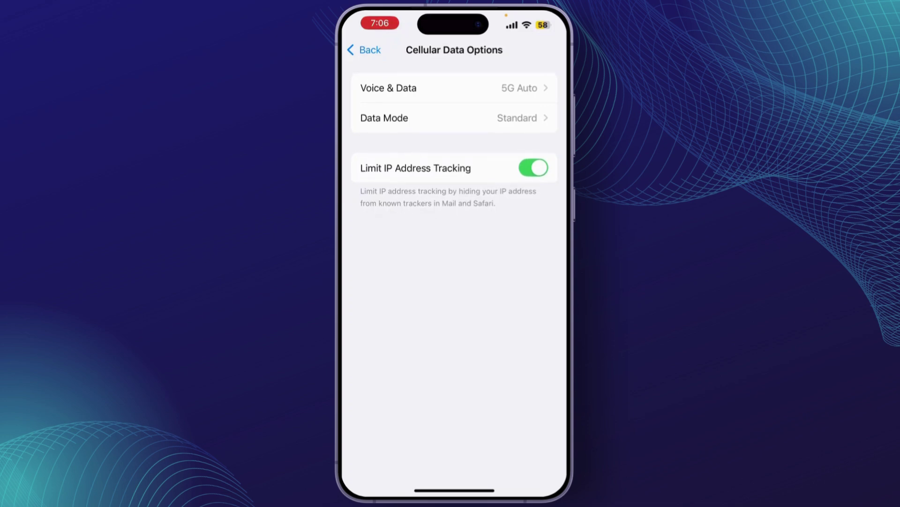
left_click(365, 50)
scroll(454, 271, "down", 4)
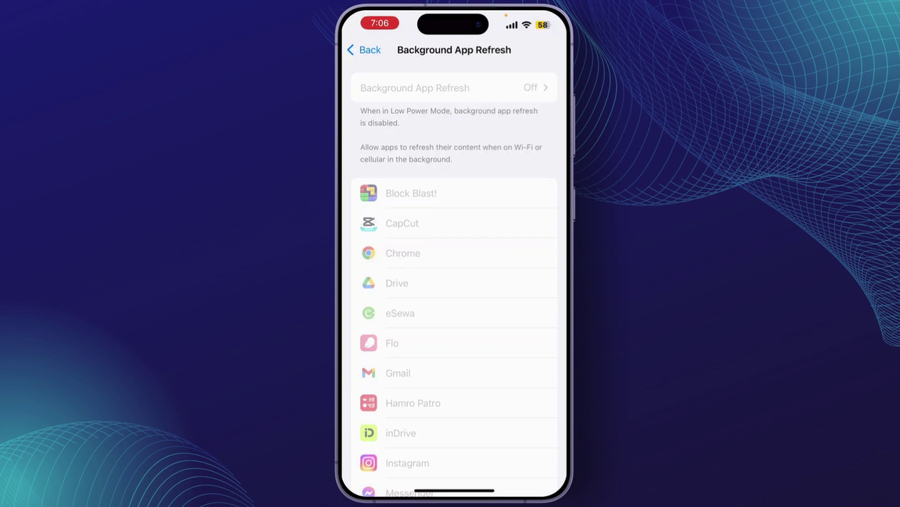
Leave Background App Refresh, still Off, and return to the General page
left_click(364, 50)
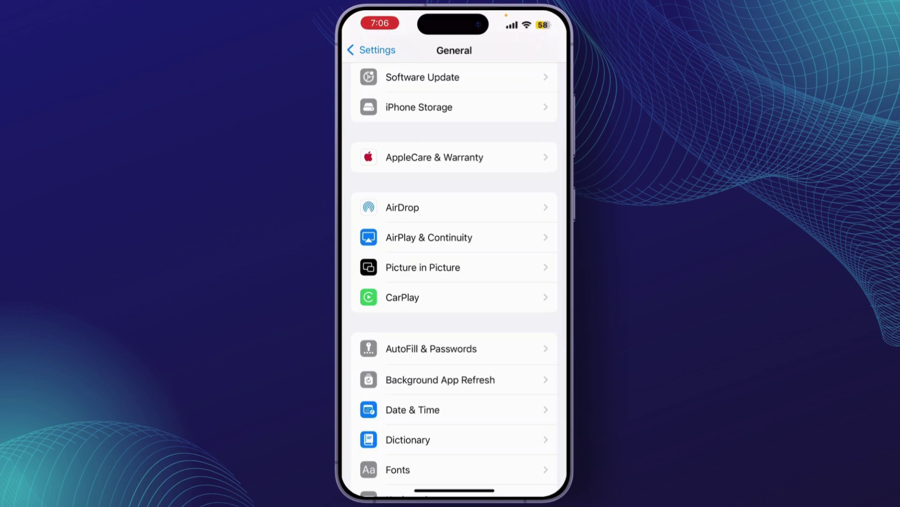
scroll(453, 282, "up", 5)
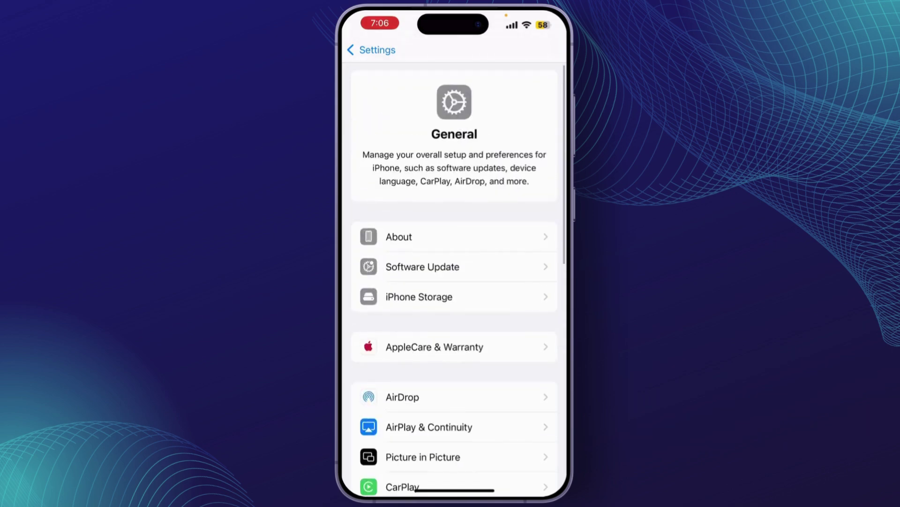
Go from the main Settings list into Cellular > Cellular Data Options
left_click(371, 50)
left_click(402, 216)
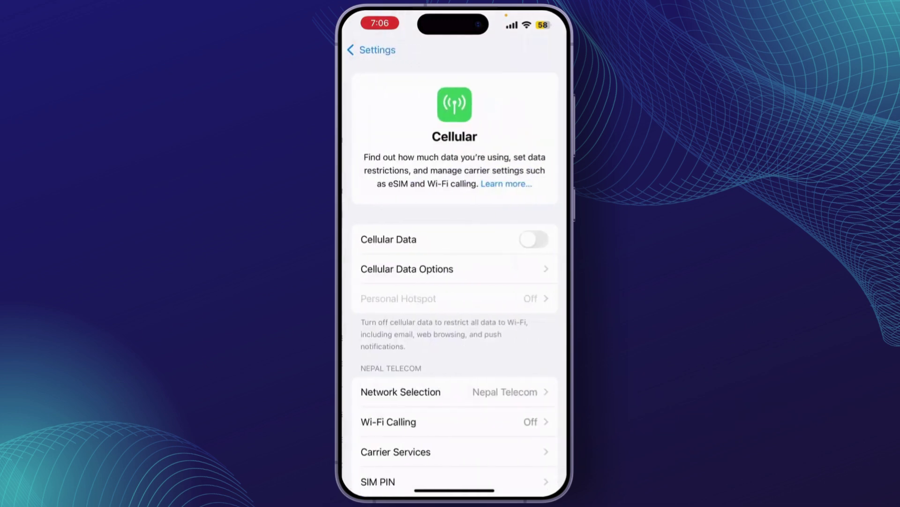
left_click(416, 269)
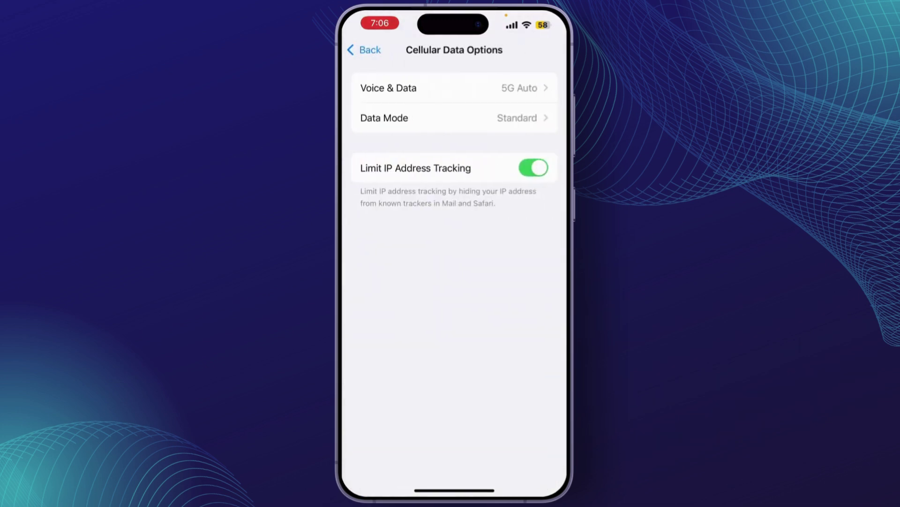